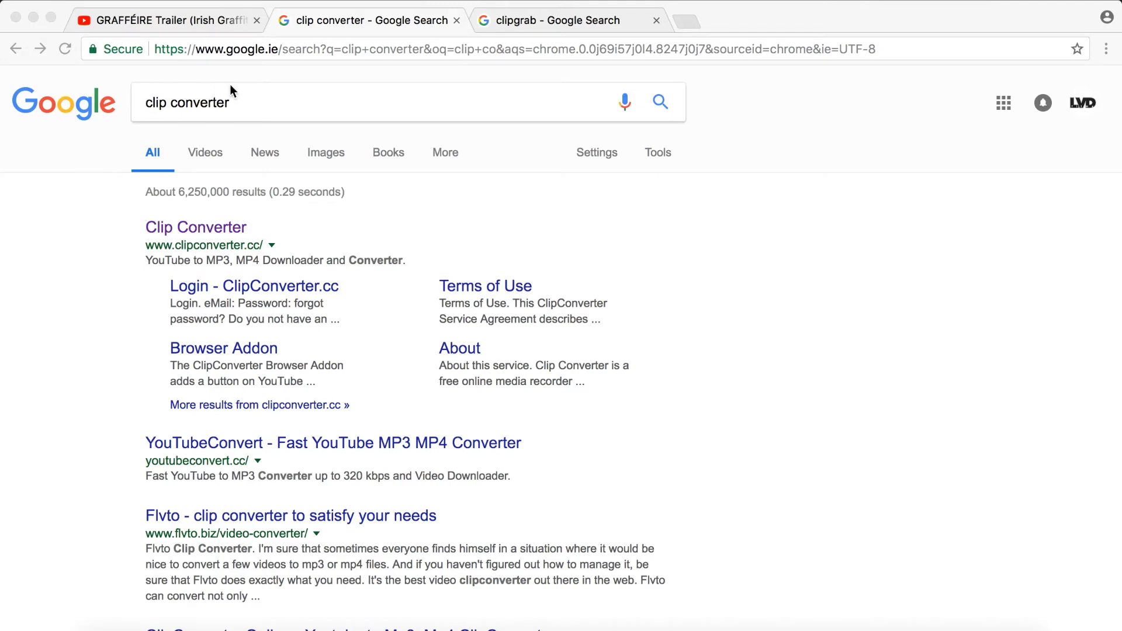
Paste the trailer's YouTube URL into ClipConverter.cc's Video URL, continue, and dismiss the pop-up ad.
{"action": "left_click", "coordinate": [222, 228]}
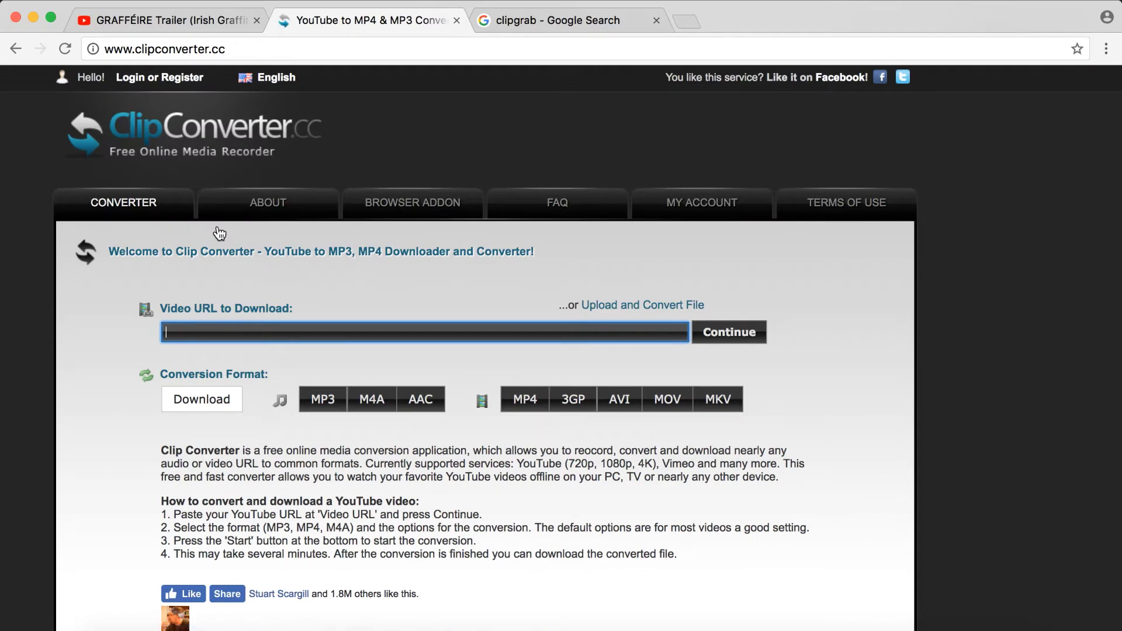
{"action": "left_click", "coordinate": [142, 18]}
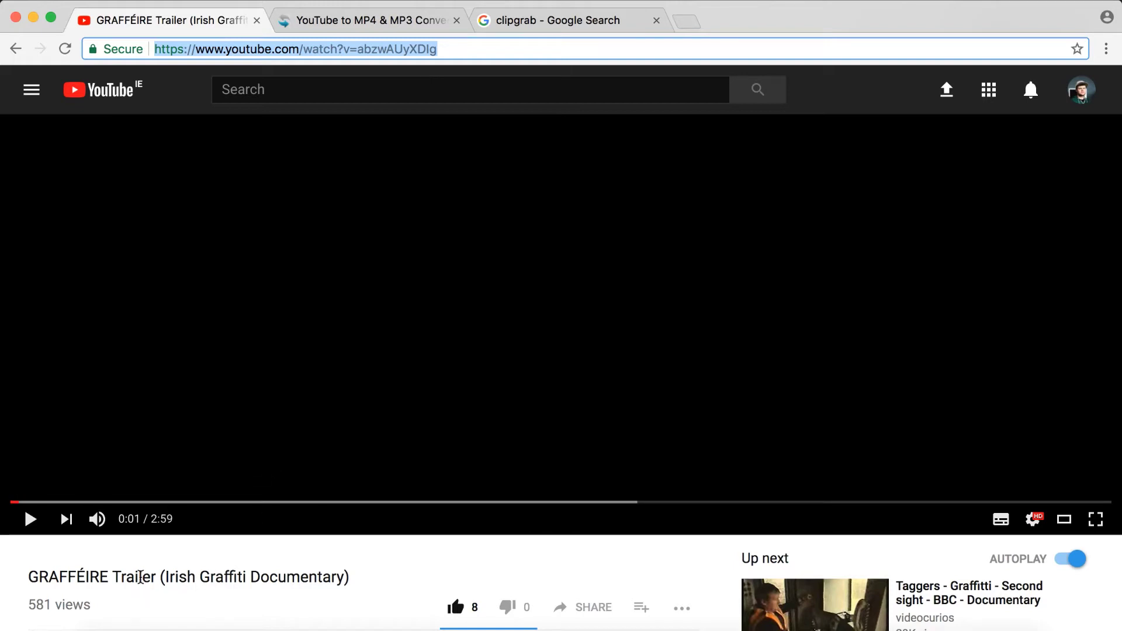
{"action": "left_click", "coordinate": [335, 25]}
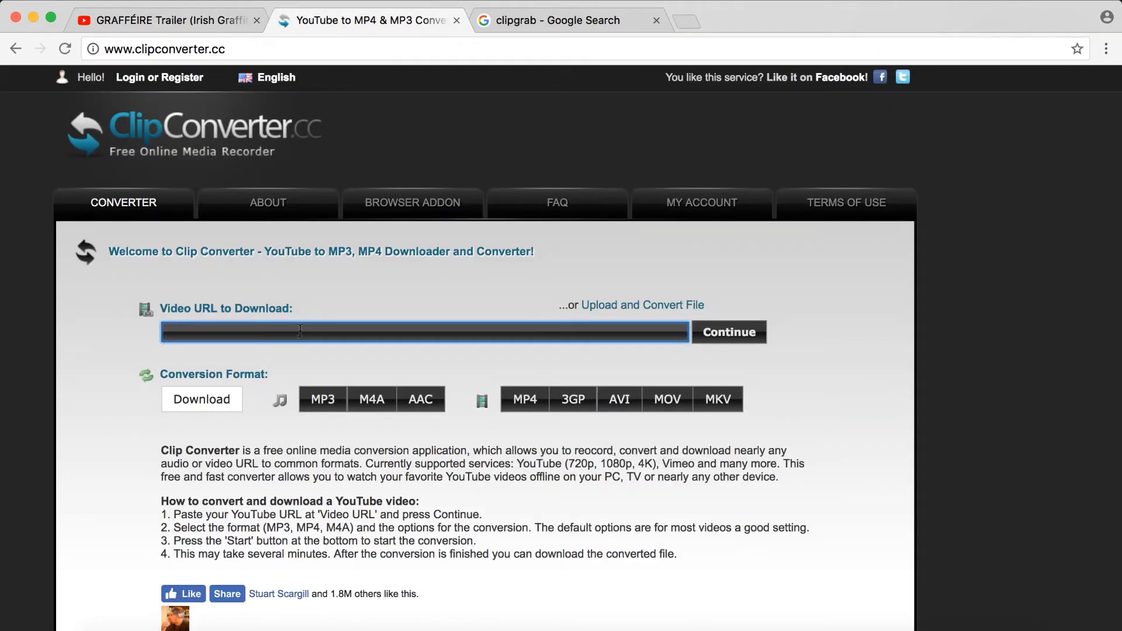
{"action": "type", "text": "https://www.youtube.com/watch?v=abzwAUyXDIg"}
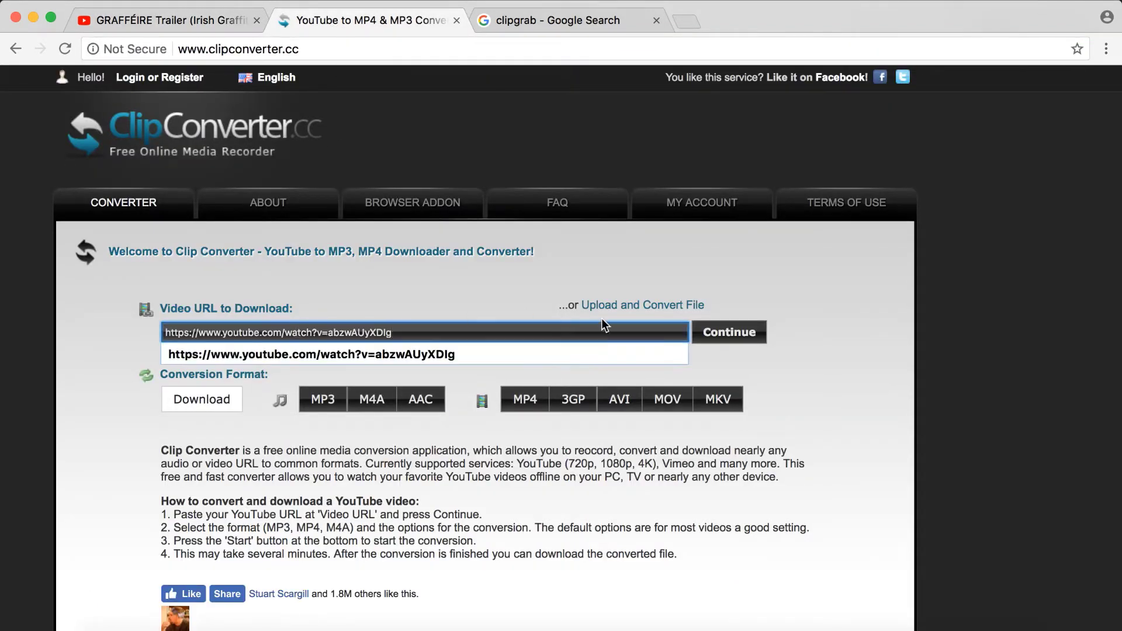
{"action": "left_click", "coordinate": [738, 332]}
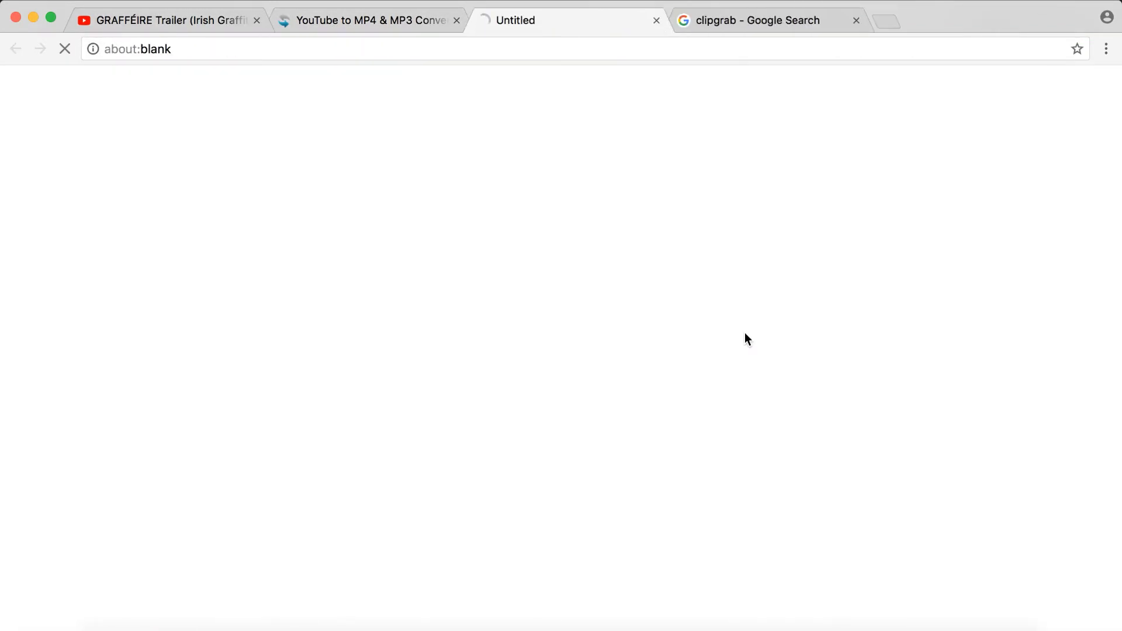
{"action": "left_click", "coordinate": [657, 20]}
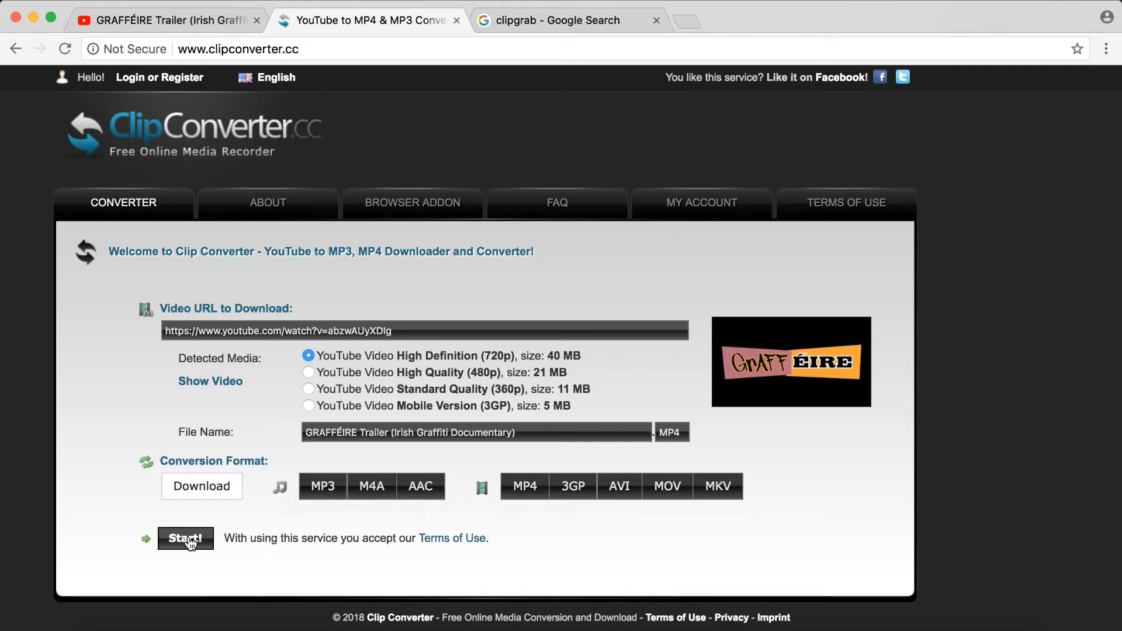
Convert the trailer to MP4, download the 39.88 MB file, and return to the clipgrab results.
{"action": "left_click", "coordinate": [188, 538]}
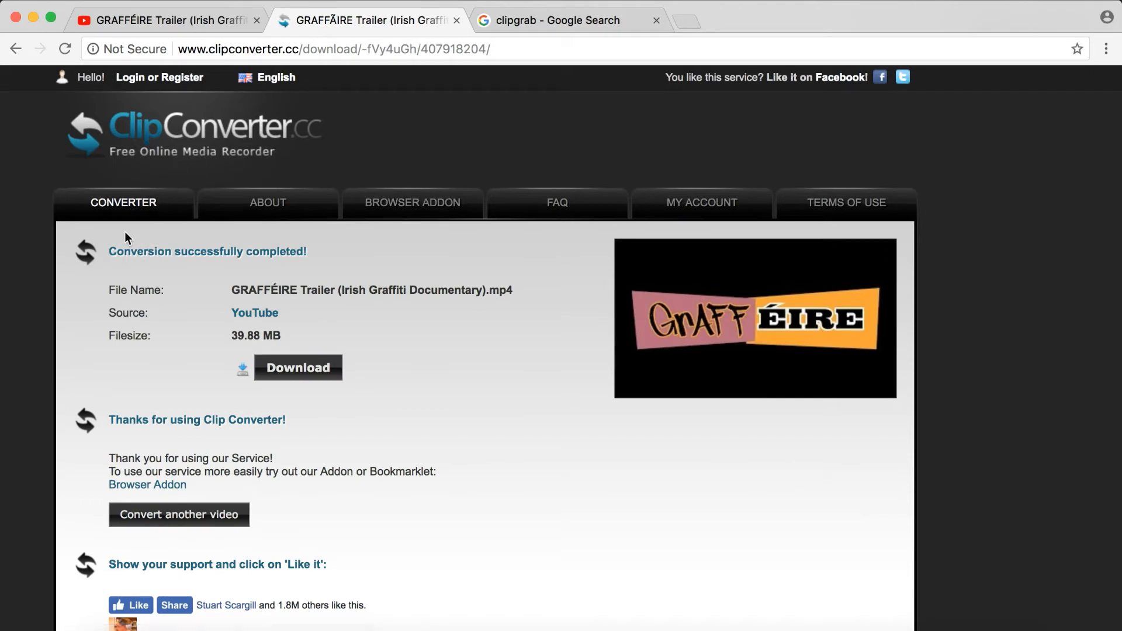
{"action": "left_click", "coordinate": [309, 374]}
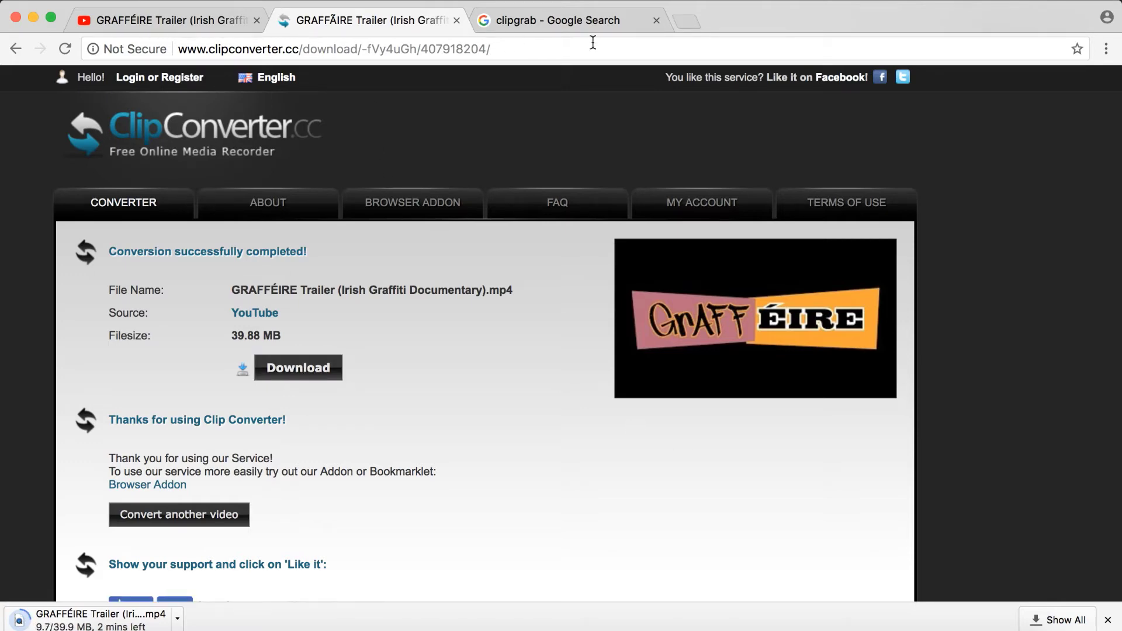
{"action": "left_click", "coordinate": [580, 23]}
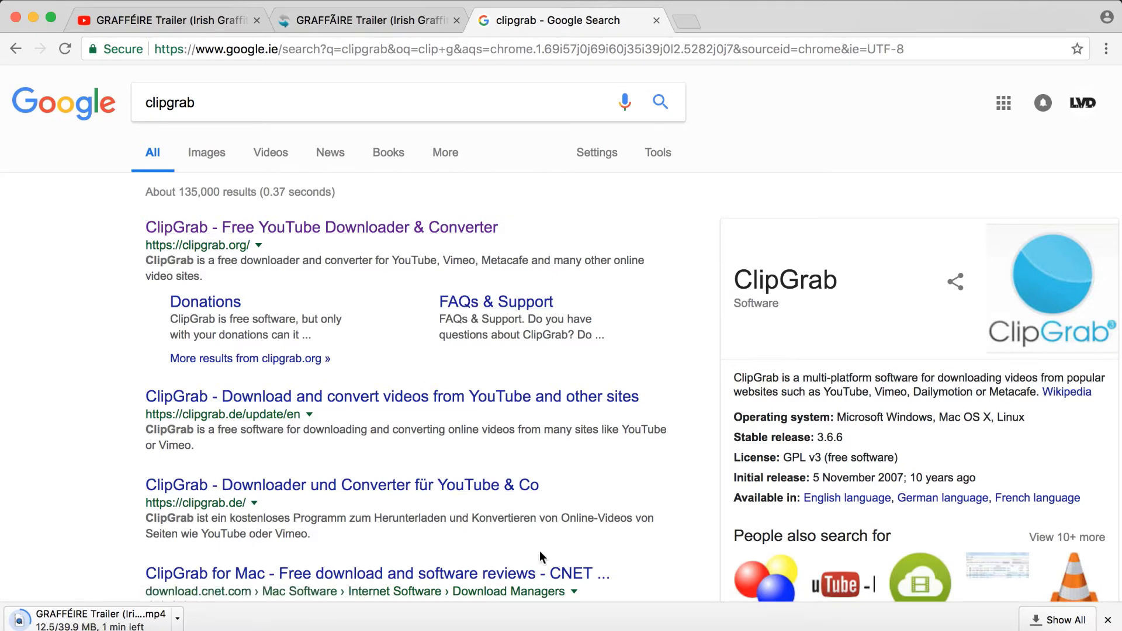
Launch ClipGrab with the trailer's YouTube link, keep Original format at HD (720p), and grab it.
{"action": "left_click", "coordinate": [470, 629]}
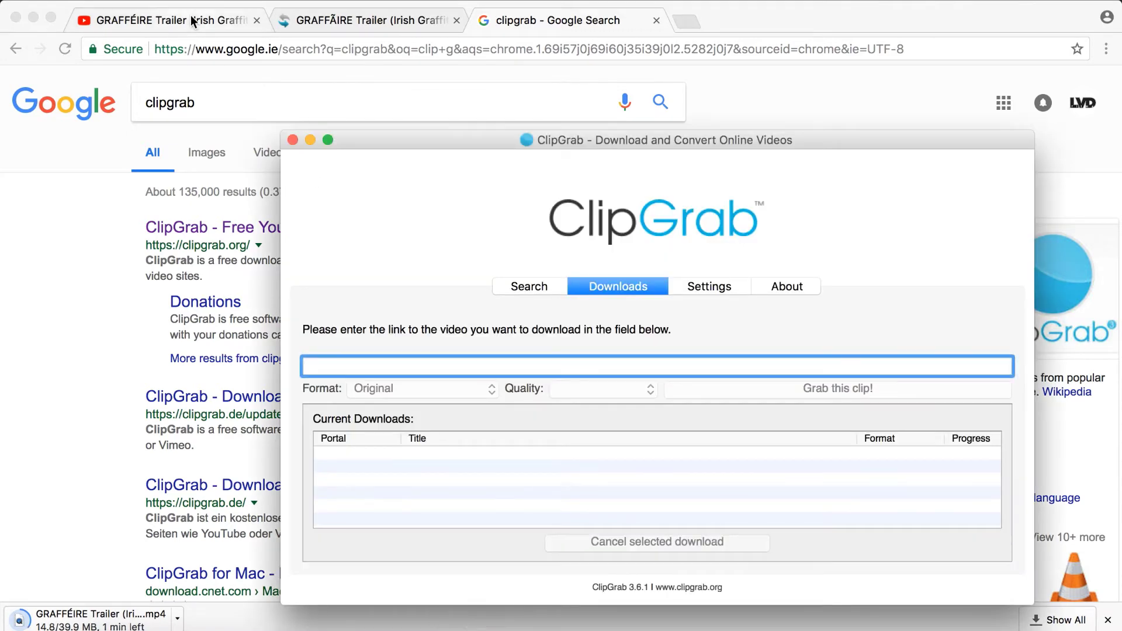
{"action": "left_click", "coordinate": [142, 20]}
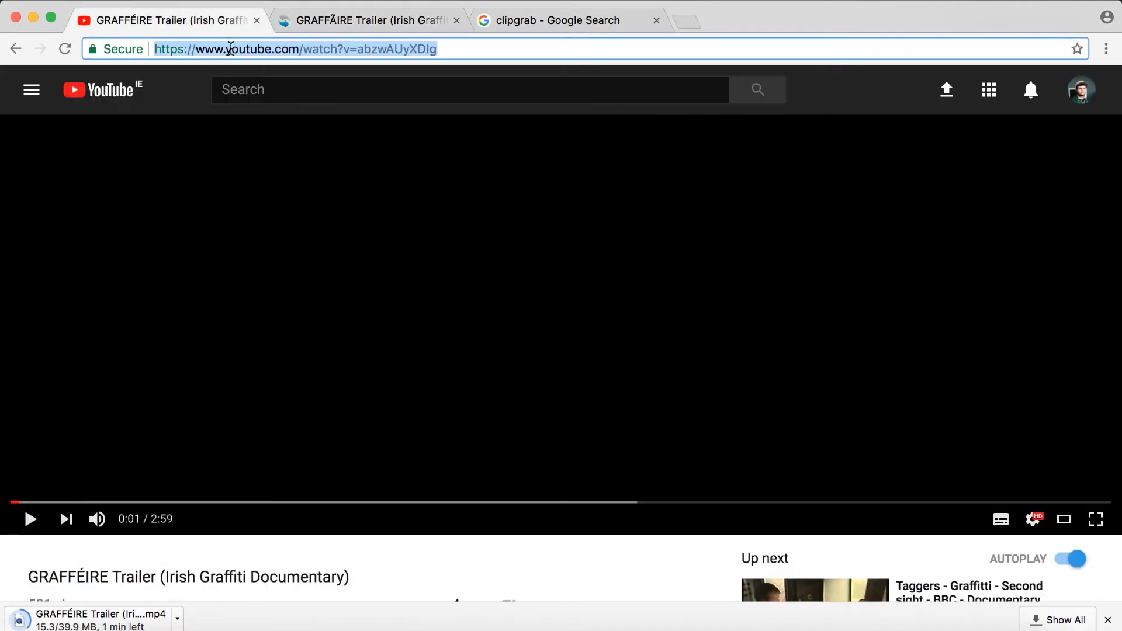
{"action": "left_click", "coordinate": [459, 628]}
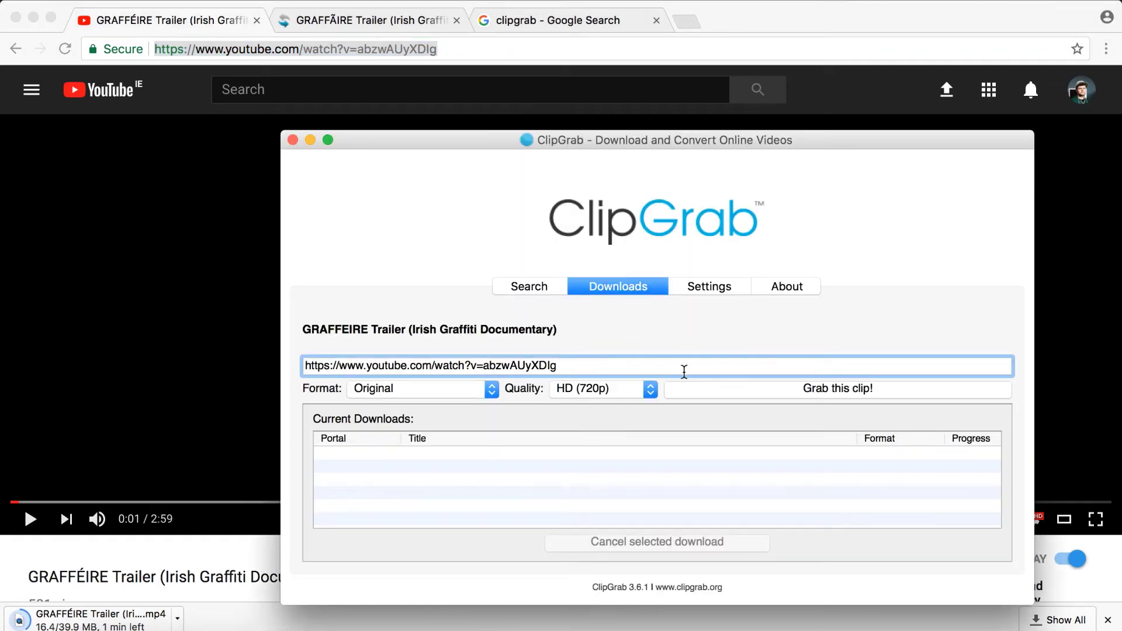
{"action": "left_click", "coordinate": [435, 389]}
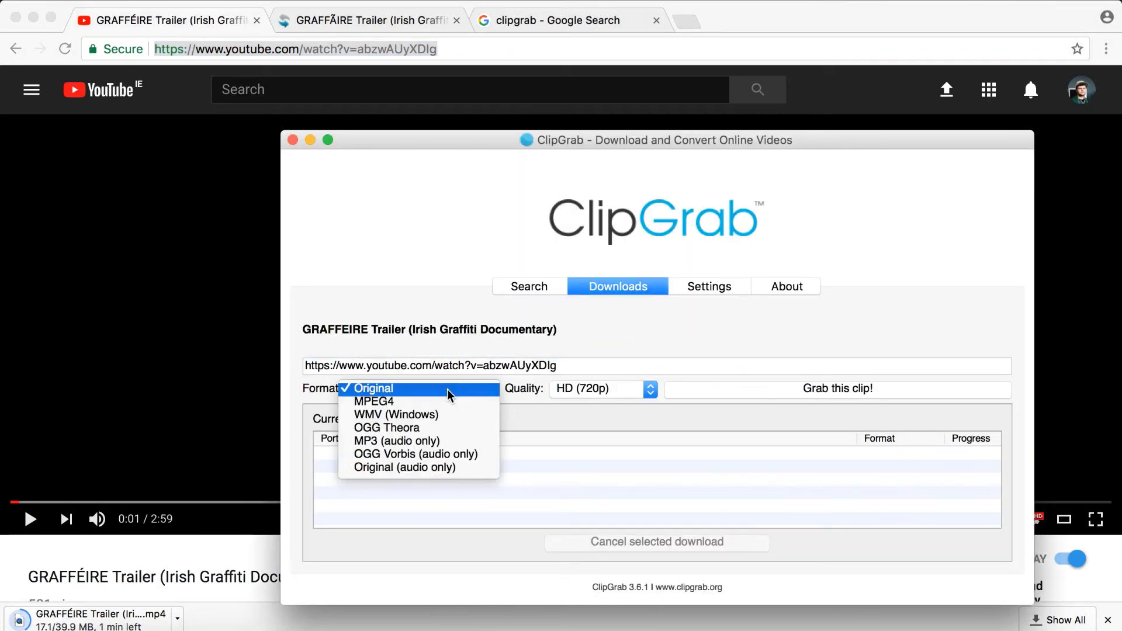
{"action": "left_click", "coordinate": [576, 436]}
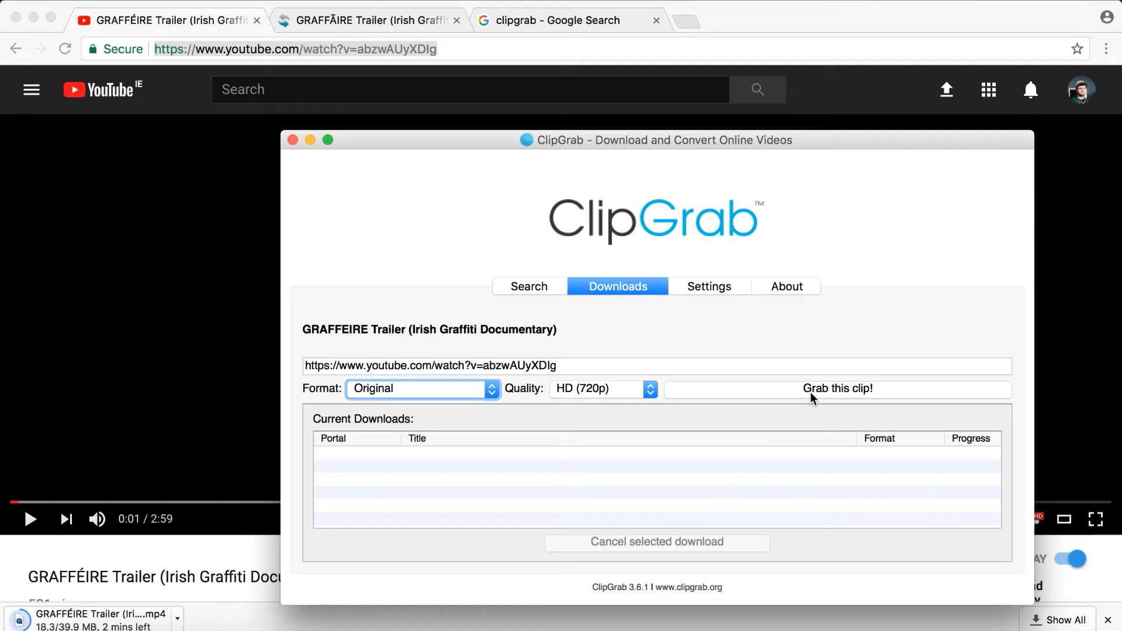
{"action": "left_click", "coordinate": [816, 396]}
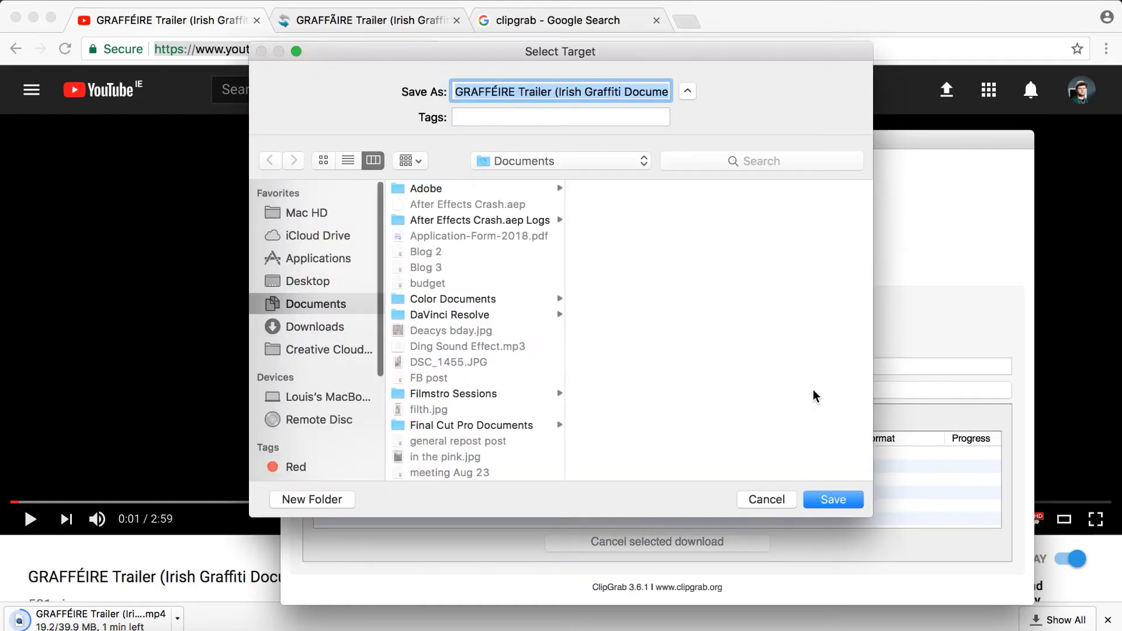
Save the grab to the Desktop, then grab the trailer again as MP3 (audio only) to Desktop.
{"action": "left_click", "coordinate": [320, 283]}
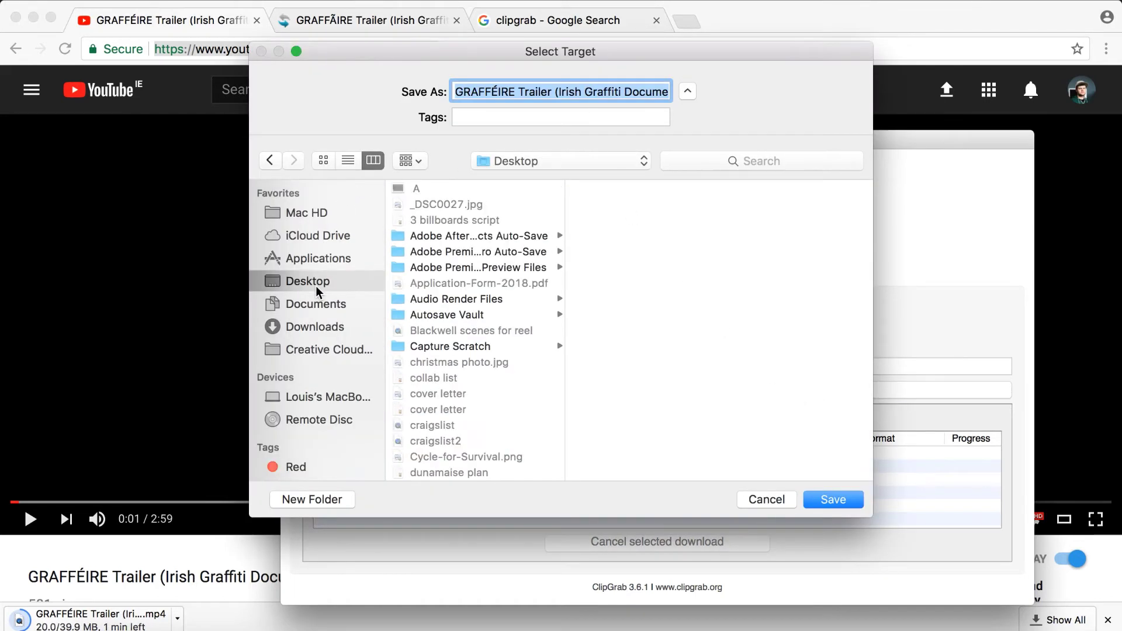
{"action": "left_click", "coordinate": [833, 500]}
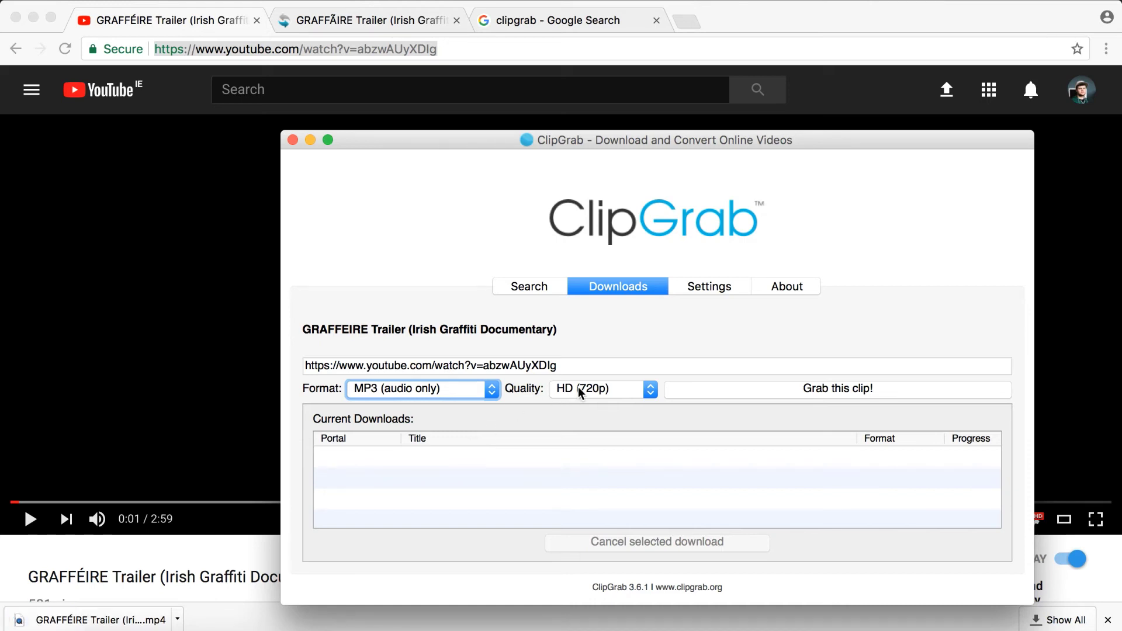
{"action": "left_click", "coordinate": [389, 393]}
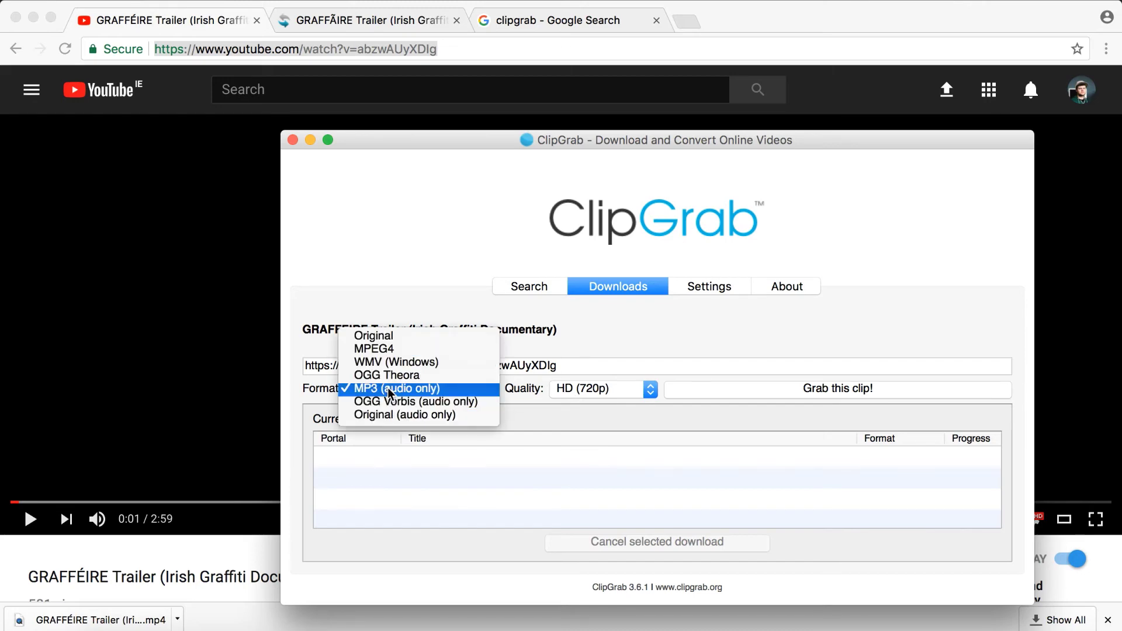
{"action": "left_click", "coordinate": [548, 437]}
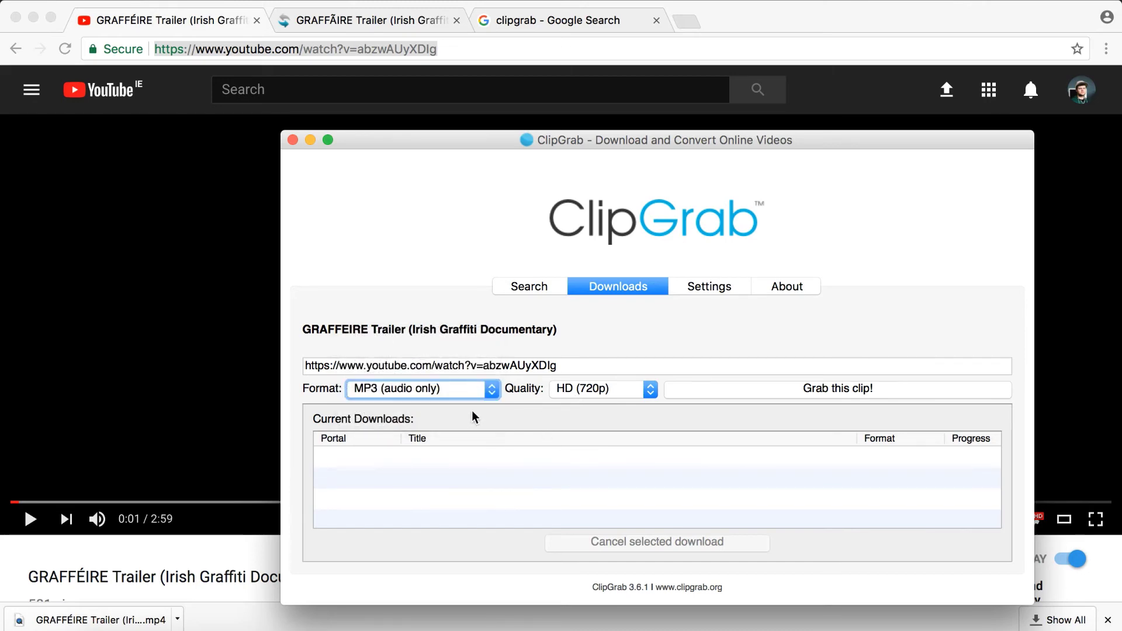
{"action": "left_click", "coordinate": [777, 396]}
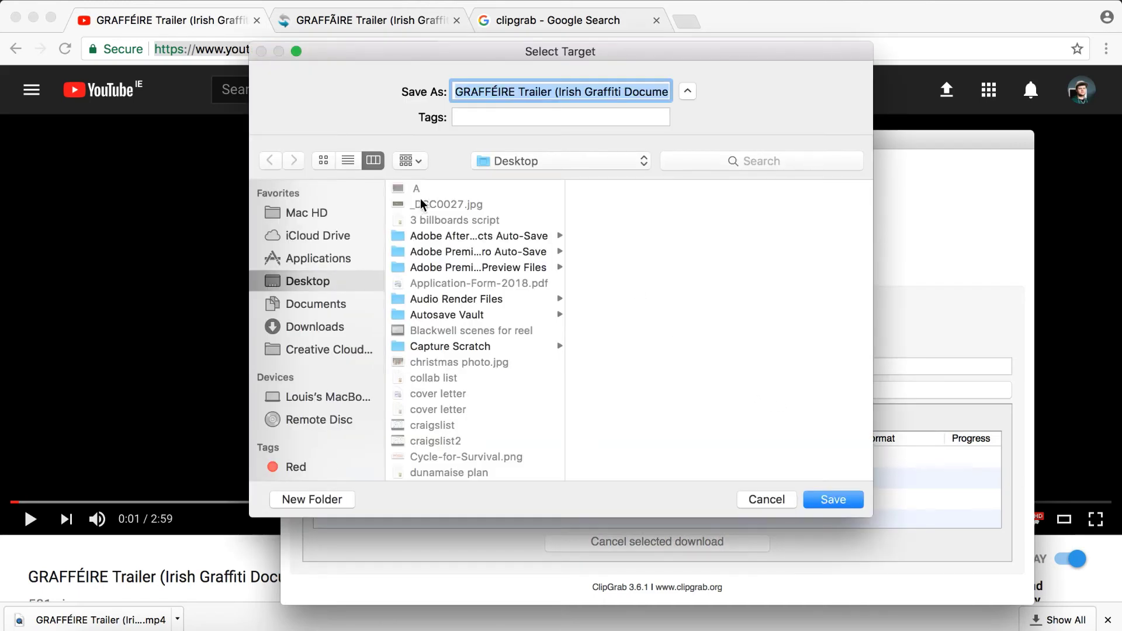
{"action": "left_click", "coordinate": [833, 499]}
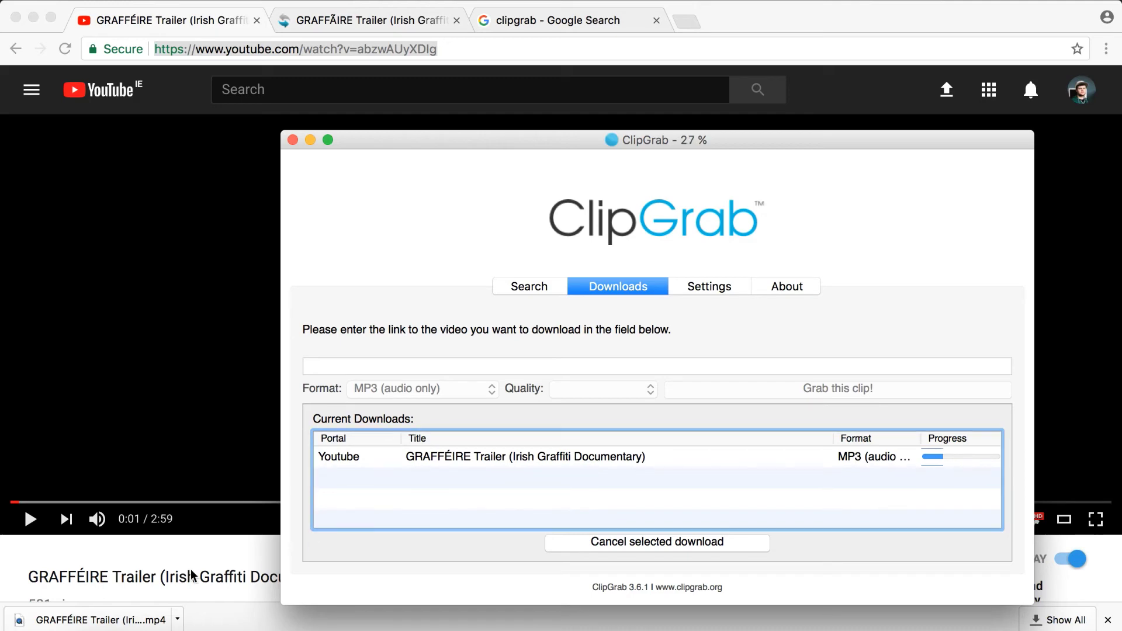
{"action": "left_click", "coordinate": [223, 627]}
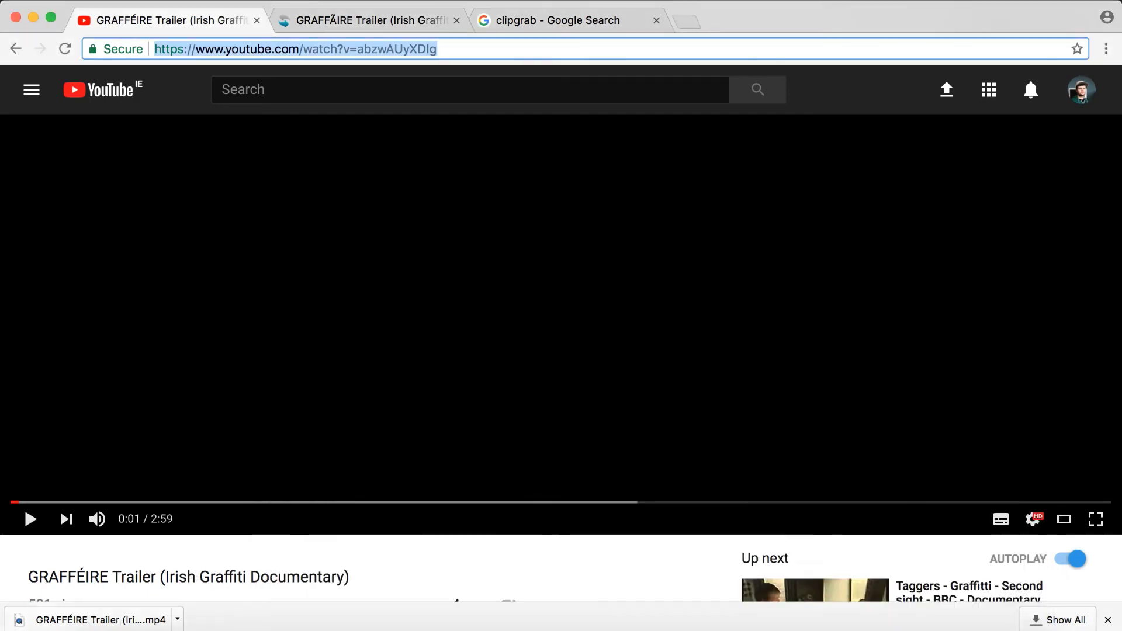
Play the downloaded GRAFFÉIRE MP4 in QuickTime Player, then close it and return to ClipGrab.
{"action": "left_click", "coordinate": [142, 623]}
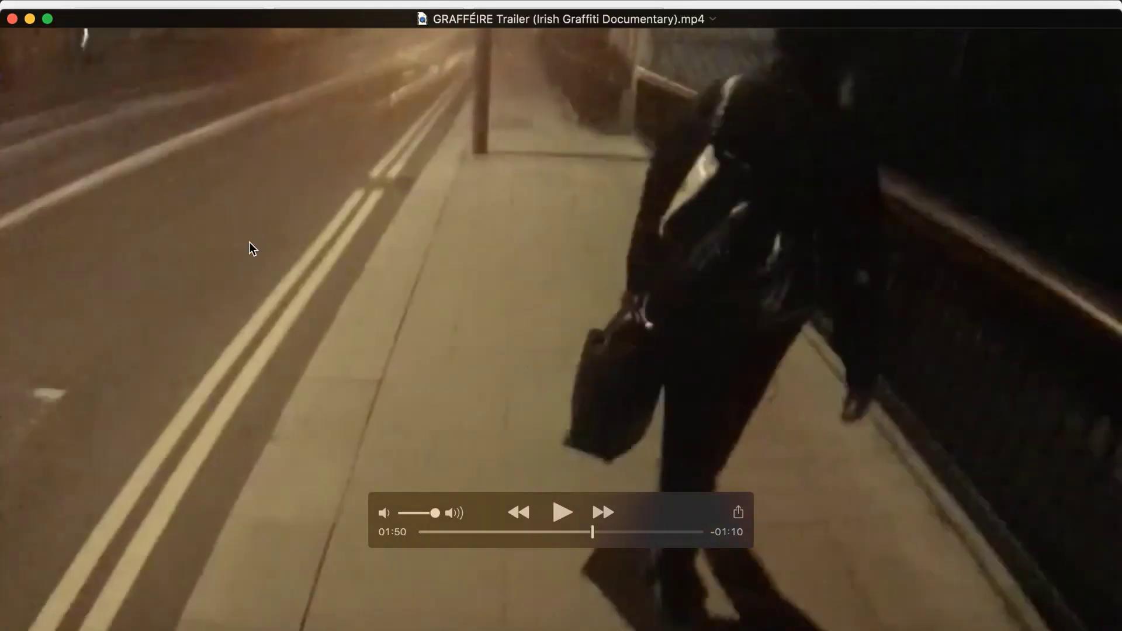
{"action": "left_click", "coordinate": [11, 18]}
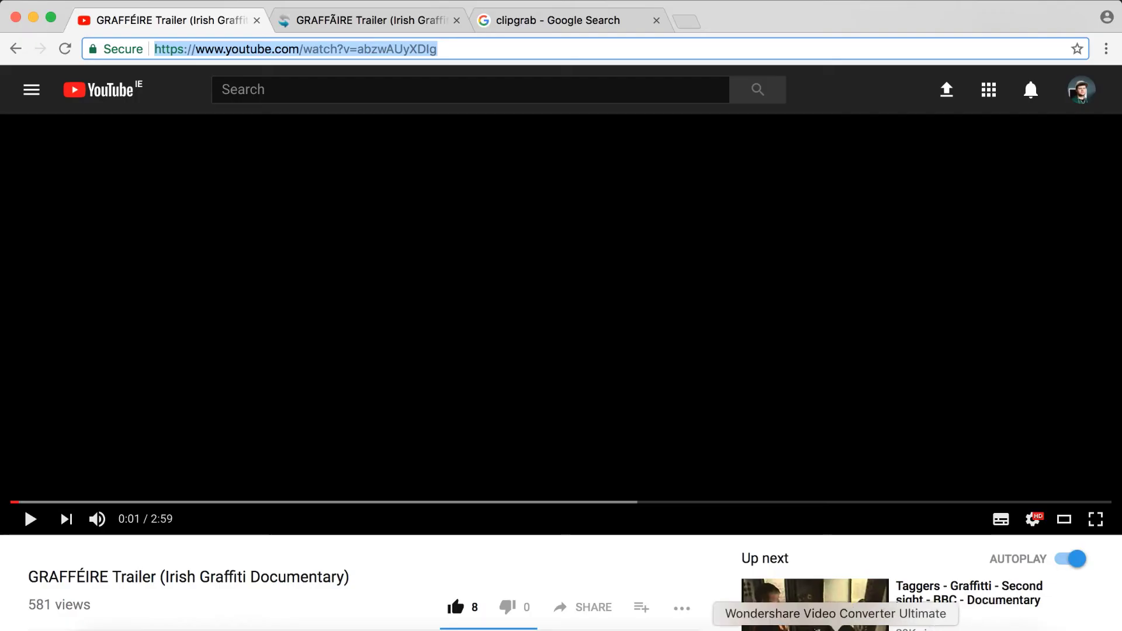
{"action": "left_click", "coordinate": [469, 628]}
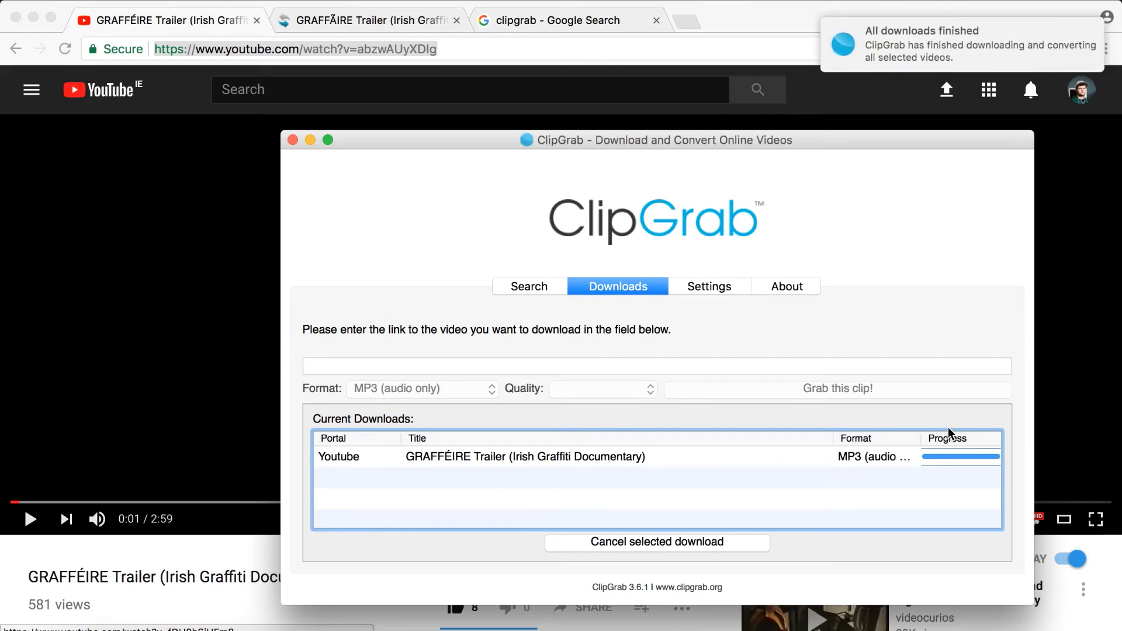
Open the GRAFFÉIRE mp3 from Finder's Desktop with QuickTime Player.
{"action": "left_click", "coordinate": [1008, 41]}
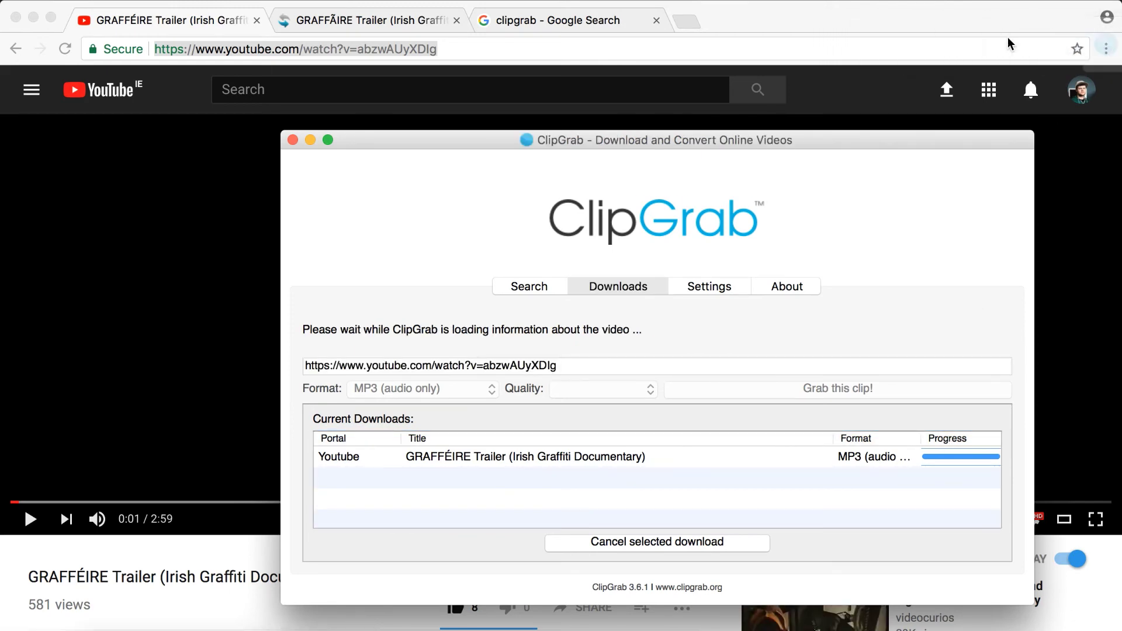
{"action": "left_click", "coordinate": [119, 627]}
{"action": "left_click", "coordinate": [312, 260]}
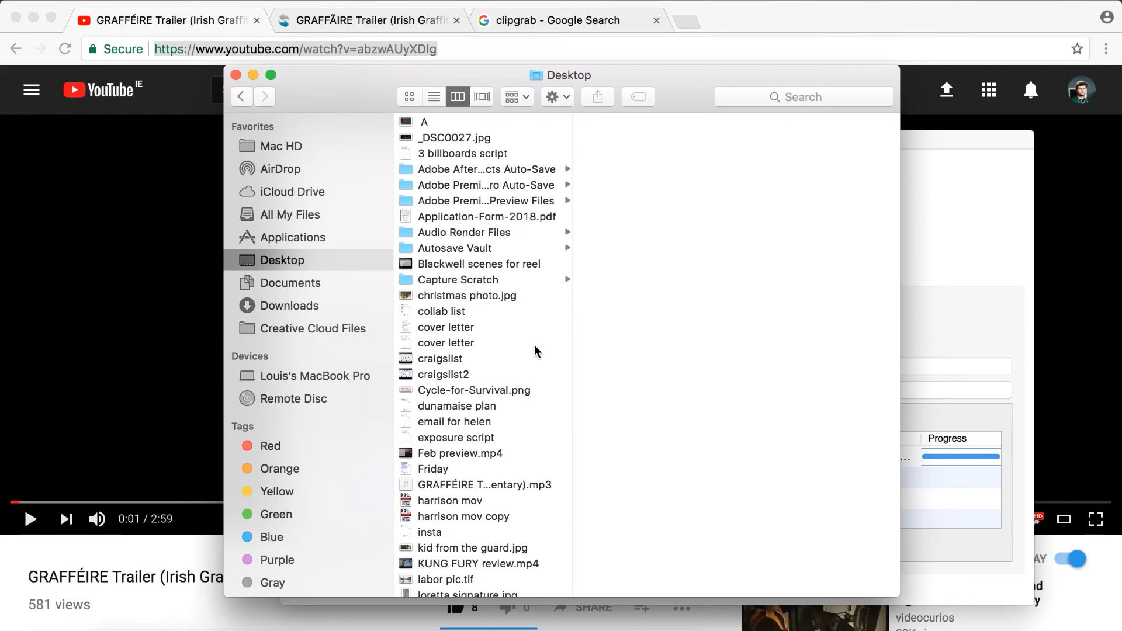
{"action": "scroll", "coordinate": [535, 350], "scroll_direction": "down", "scroll_amount": 5}
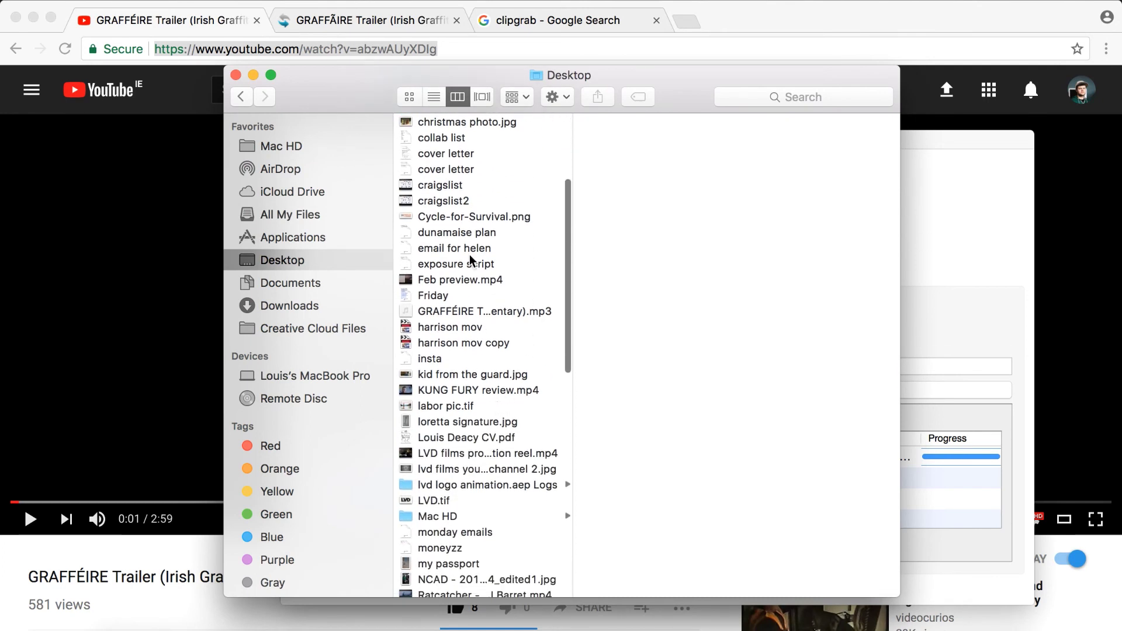
{"action": "right_click", "coordinate": [478, 316]}
{"action": "mouse_move", "coordinate": [566, 287]}
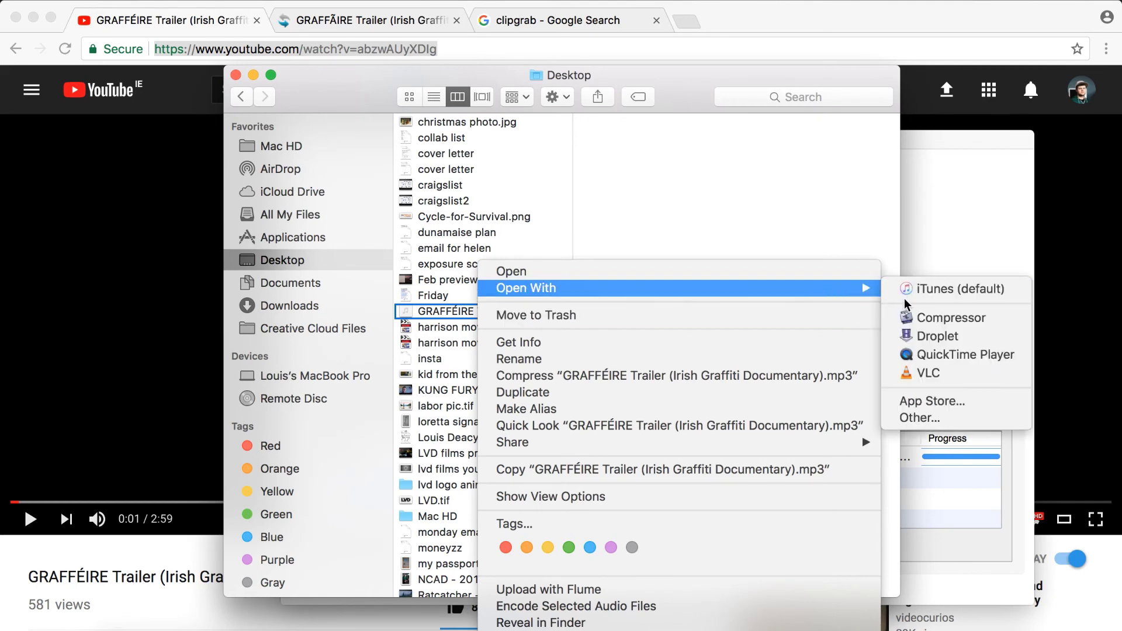
{"action": "left_click", "coordinate": [930, 355]}
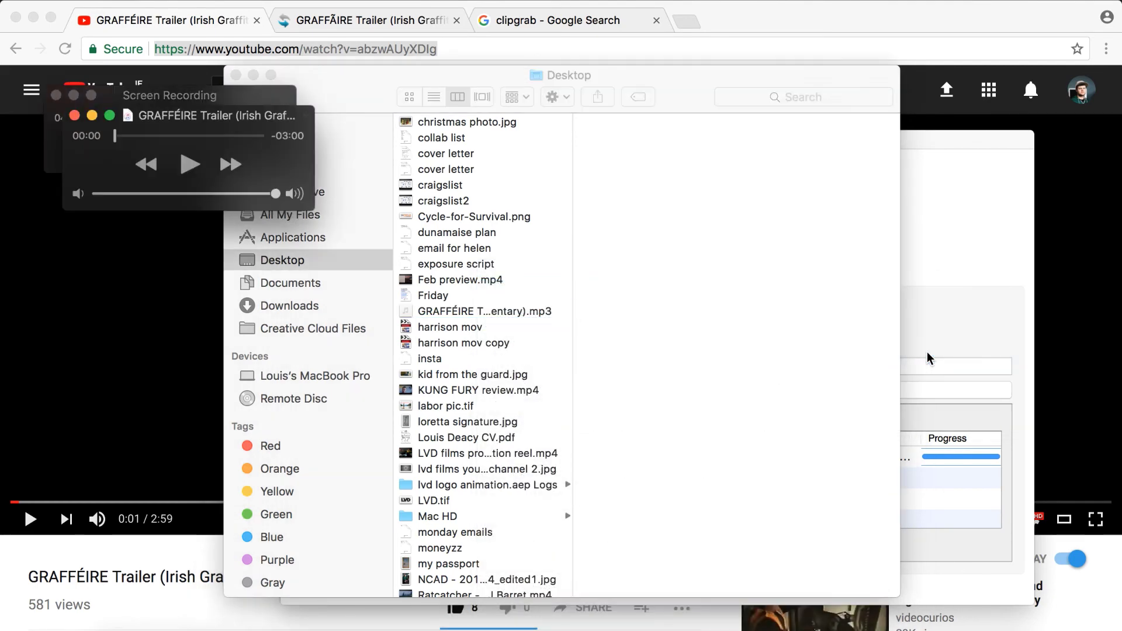
Play the mp3 briefly with the volume adjusted, pause it, and close the player.
{"action": "key", "text": "space"}
{"action": "key", "text": "F12"}
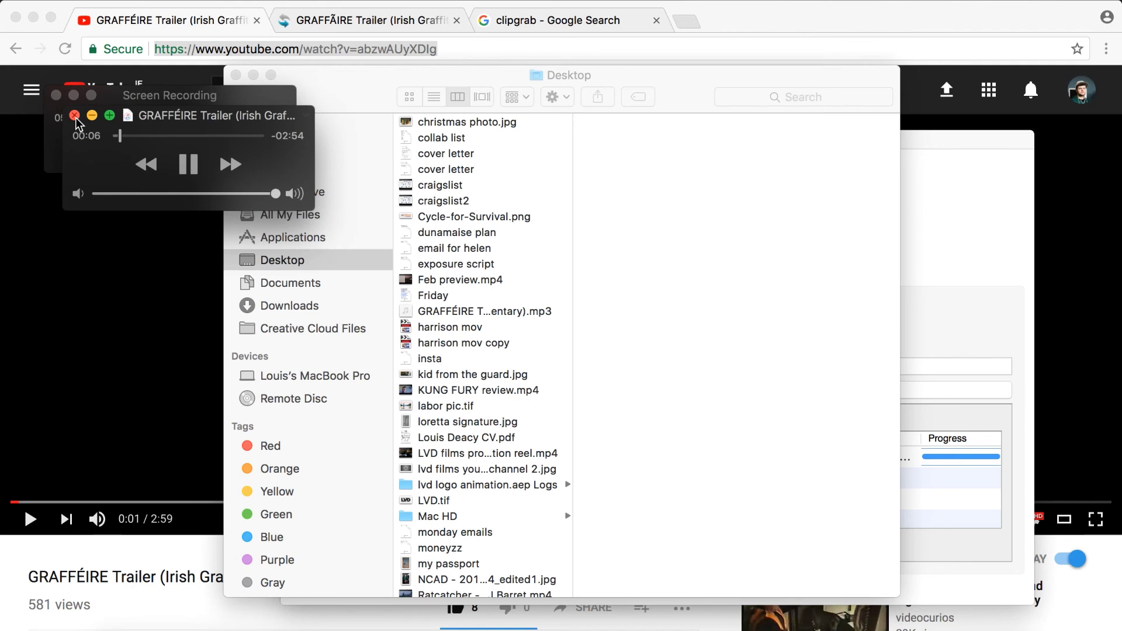
{"action": "left_click", "coordinate": [188, 164]}
{"action": "left_click", "coordinate": [155, 594]}
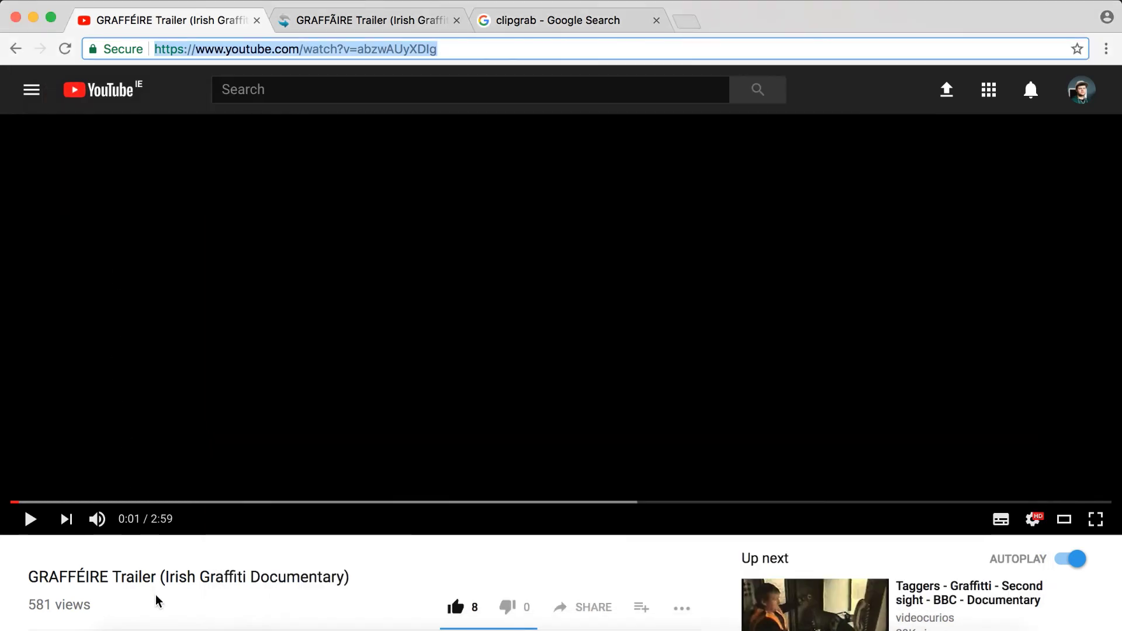